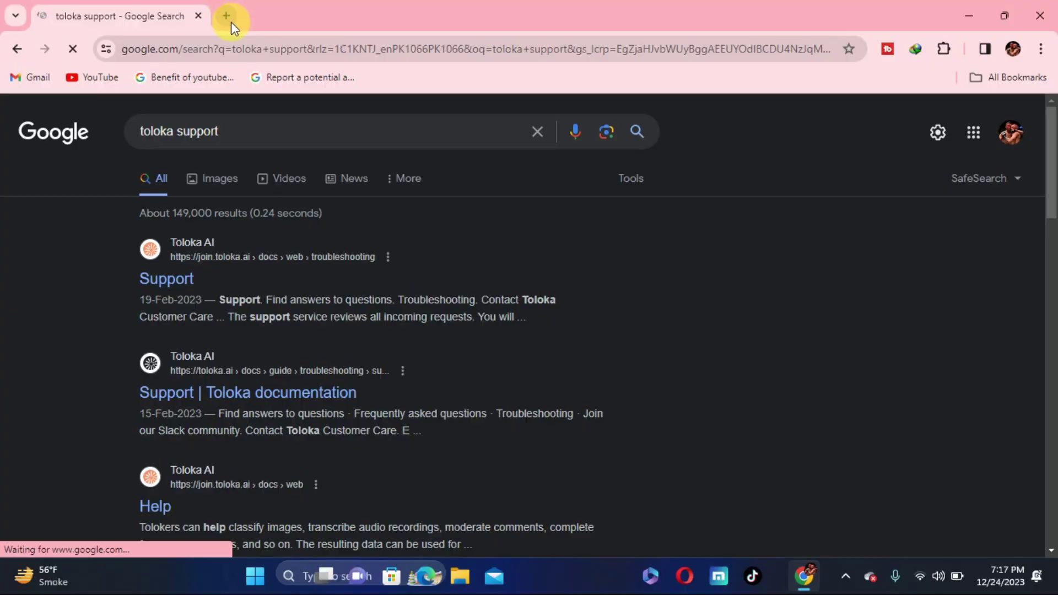
# Search Google for 'toloka support' in a new browser tab.
pyautogui.click(229, 17)
pyautogui.write('tolka')
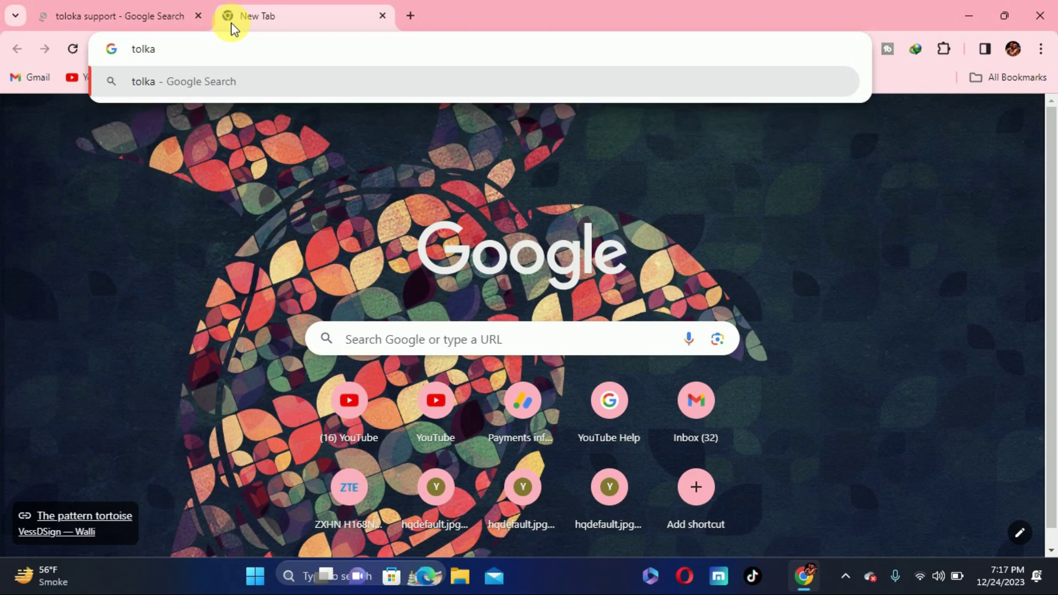
pyautogui.press('BackSpace')
pyautogui.press('BackSpace')
pyautogui.press('BackSpace')
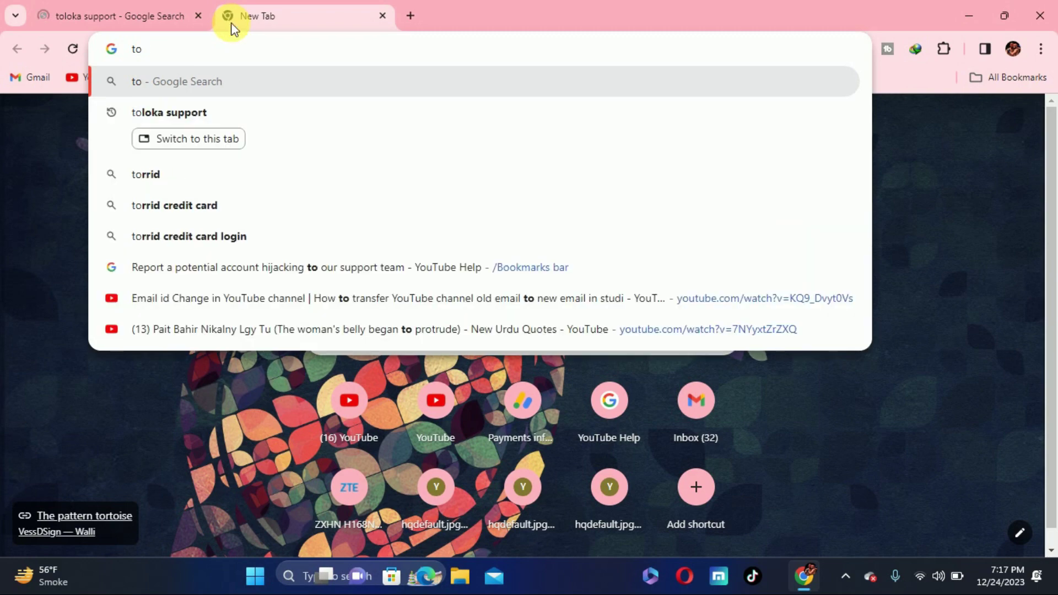
pyautogui.write('loka')
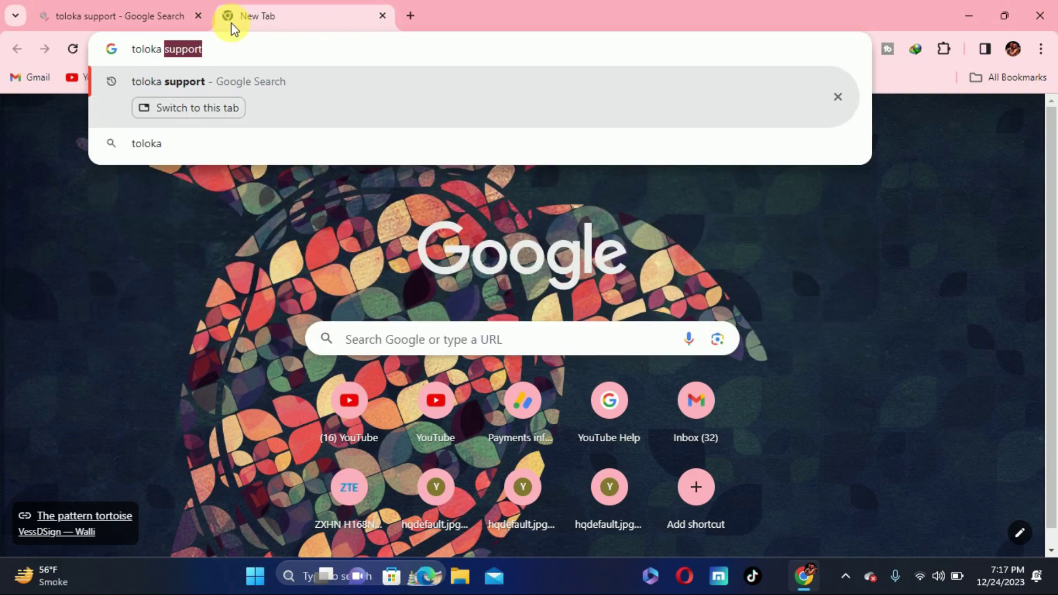
pyautogui.press('Return')
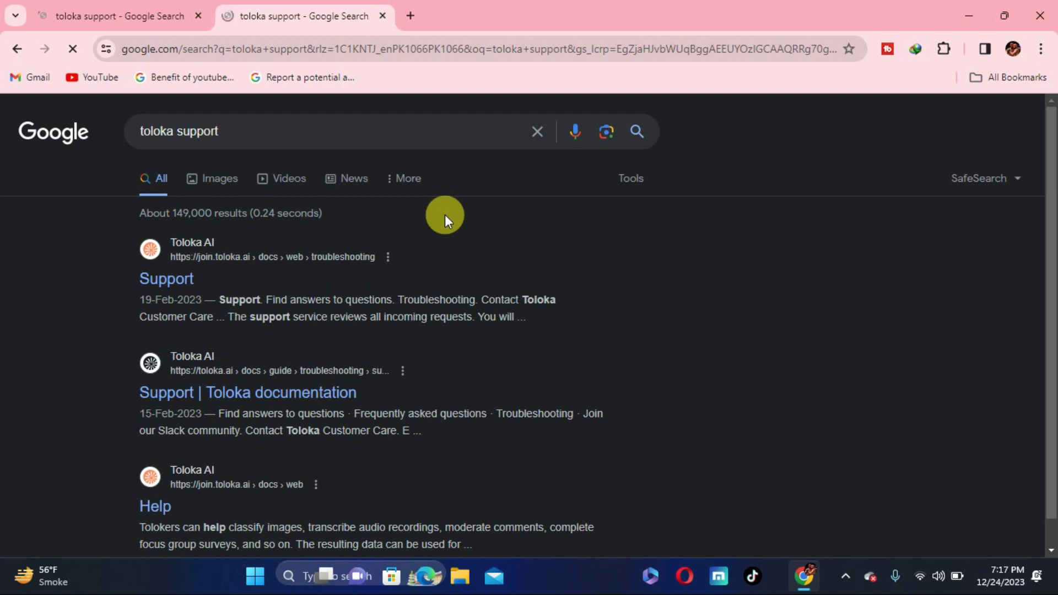
# Close the duplicate results tab and scroll the Toloka Support page down to the Customer Care form.
pyautogui.click(198, 15)
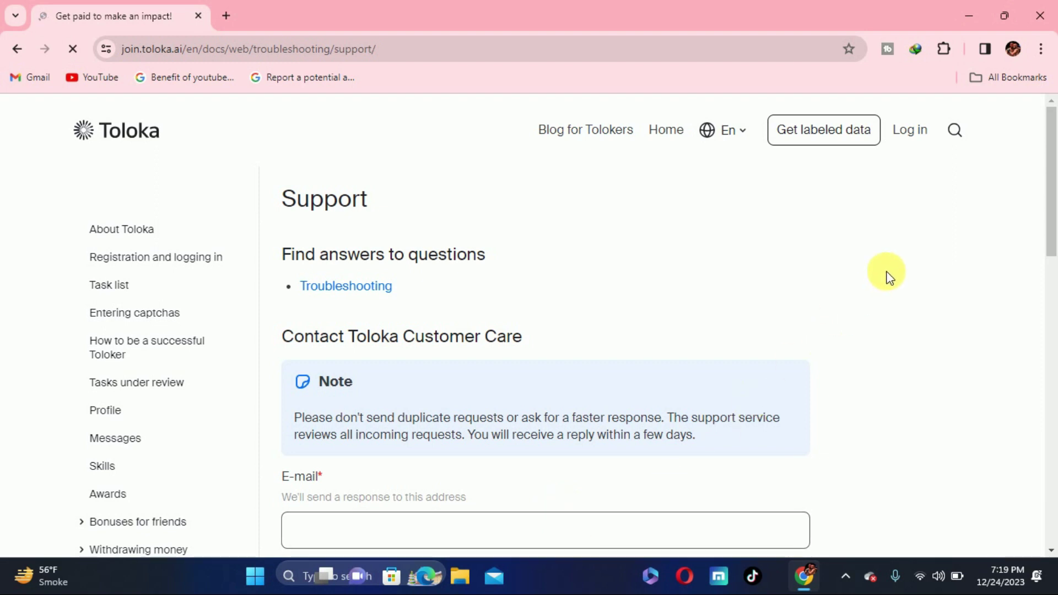
pyautogui.moveTo(1048, 189); pyautogui.dragTo(1055, 253)
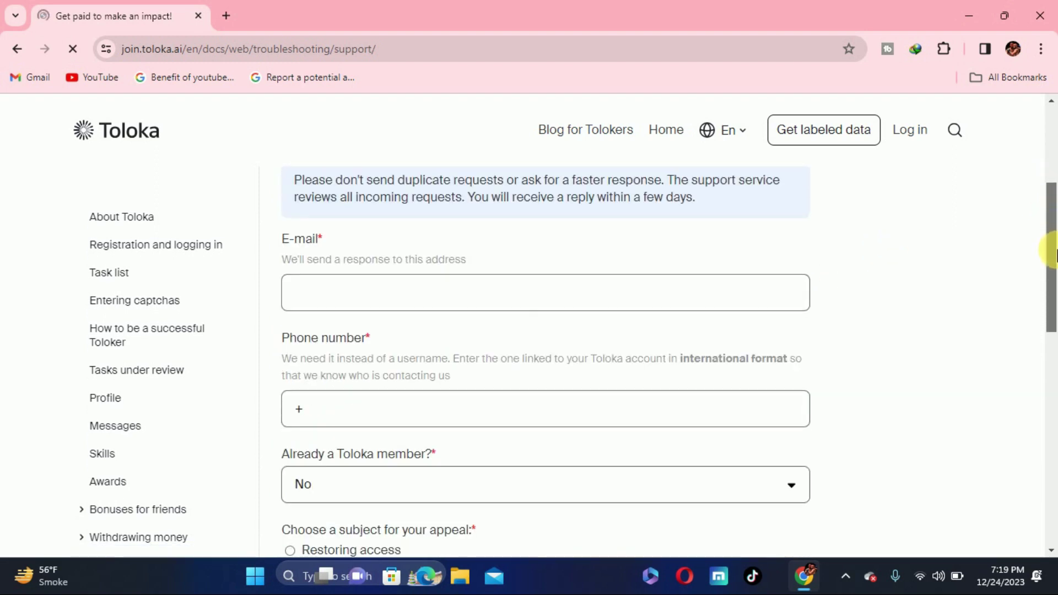
pyautogui.click(379, 290)
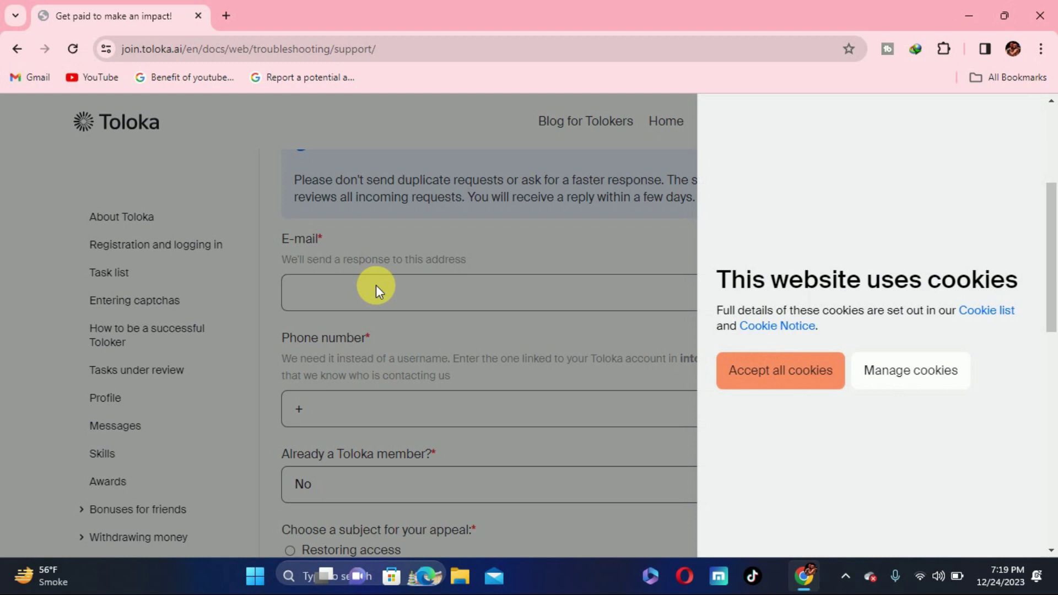
# Accept all cookies, enter the contact e-mail address, and start the phone number with +92.
pyautogui.click(750, 371)
pyautogui.click(472, 303)
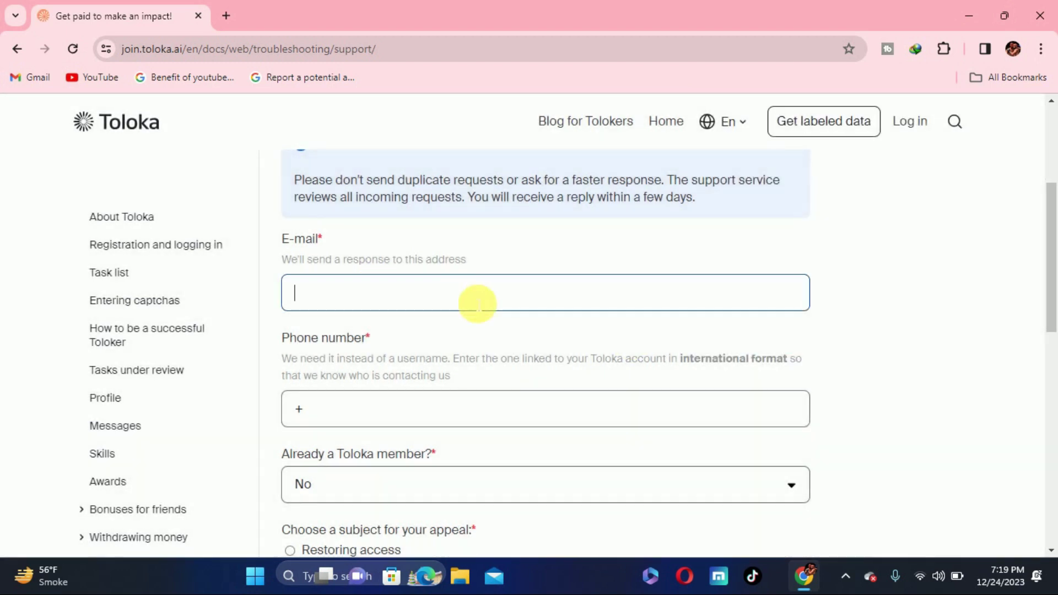
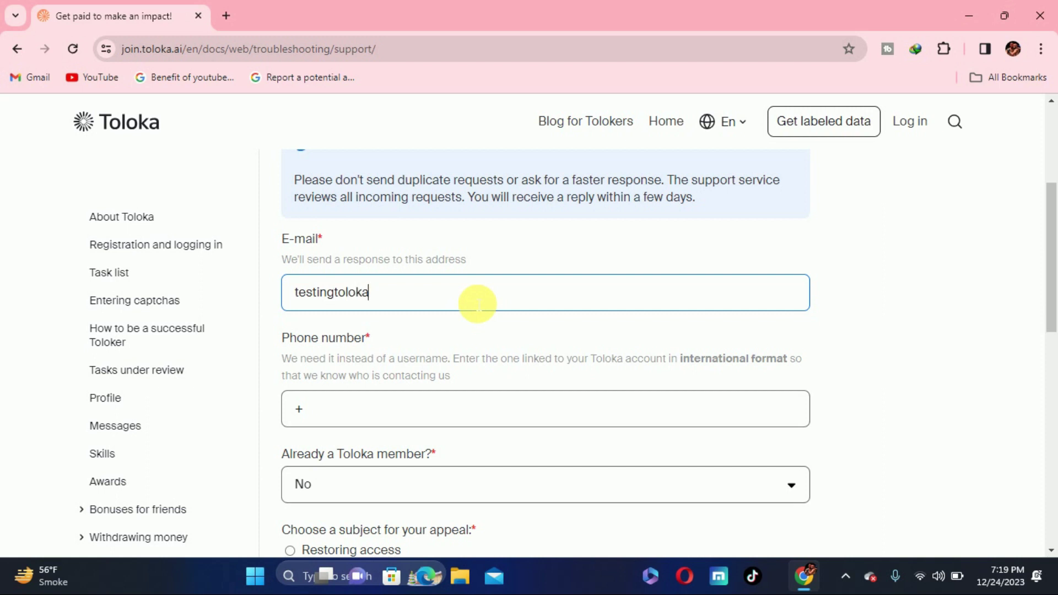
pyautogui.click(425, 407)
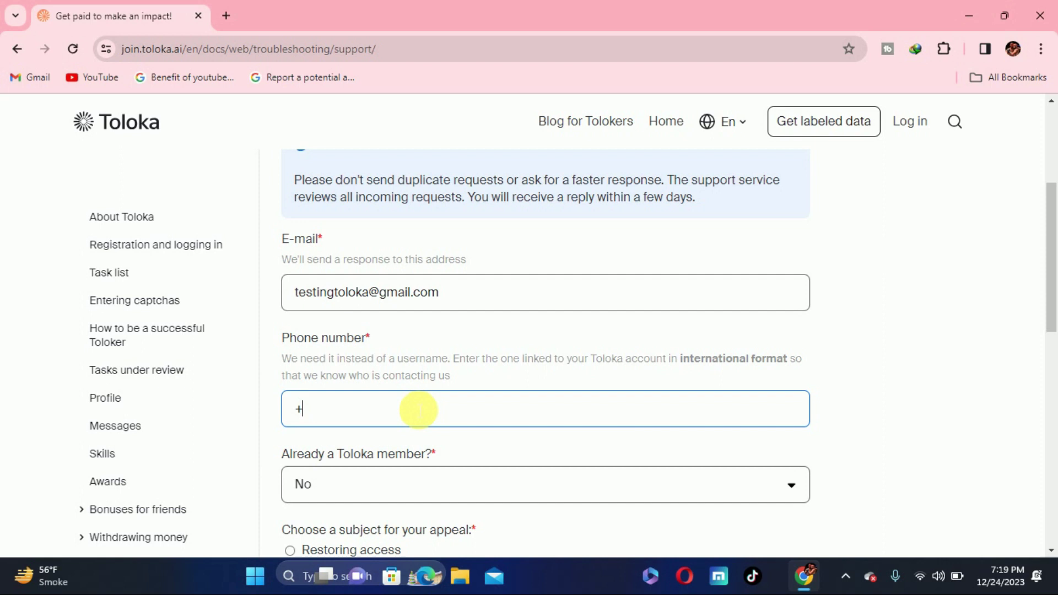
pyautogui.write('92')
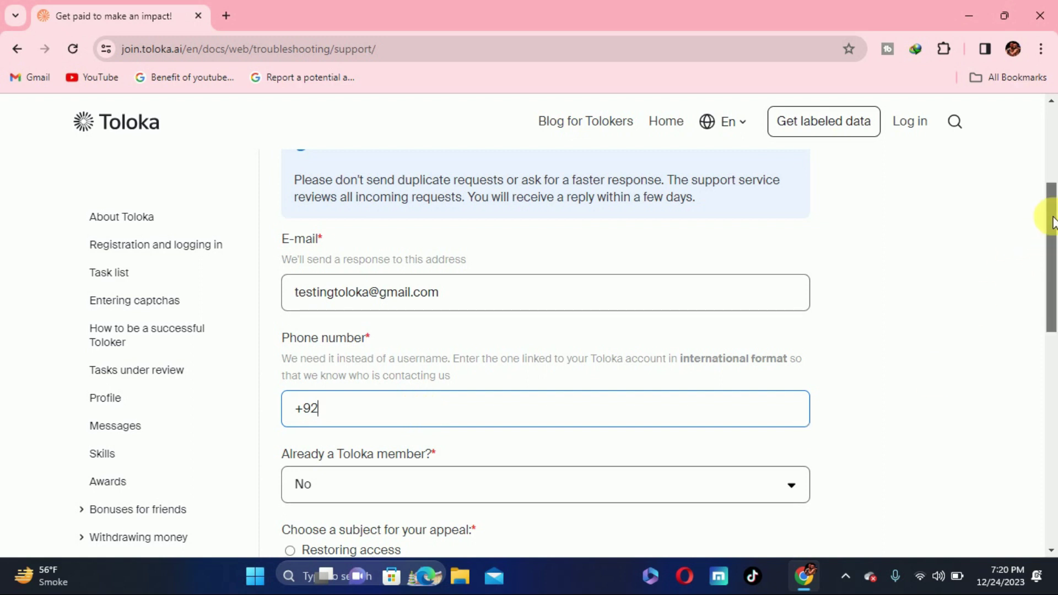
# Answer Yes to 'Already a Toloka member?'.
pyautogui.moveTo(1052, 221); pyautogui.dragTo(1051, 279)
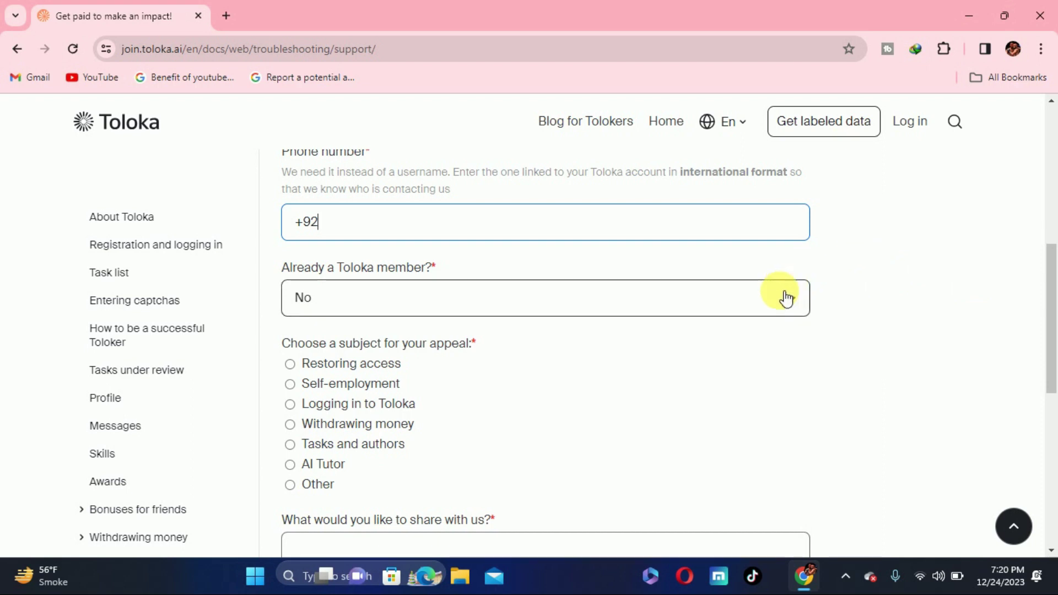
pyautogui.click(279, 268)
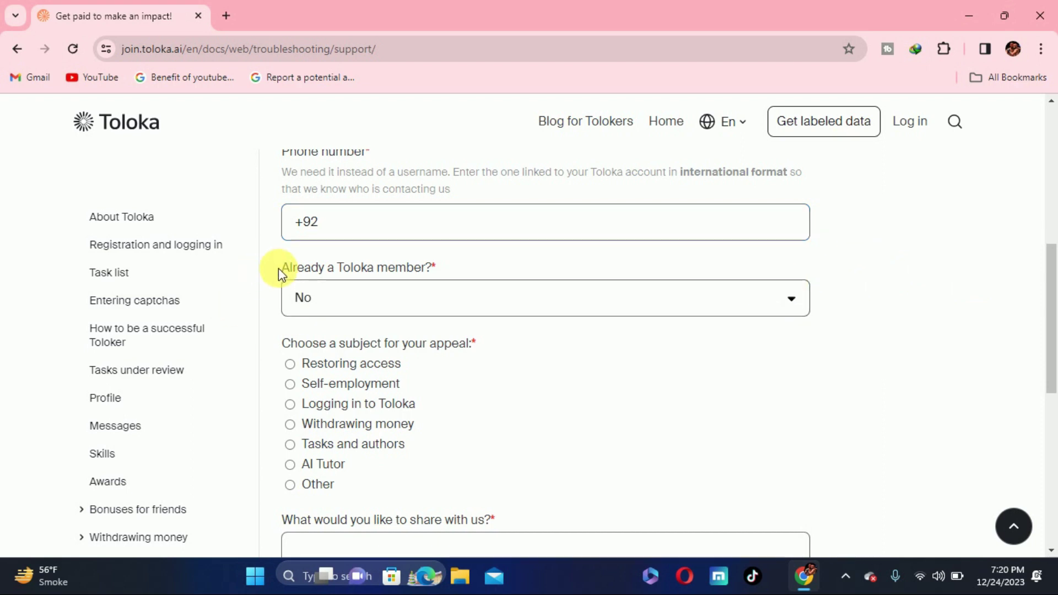
pyautogui.moveTo(279, 268); pyautogui.dragTo(626, 268)
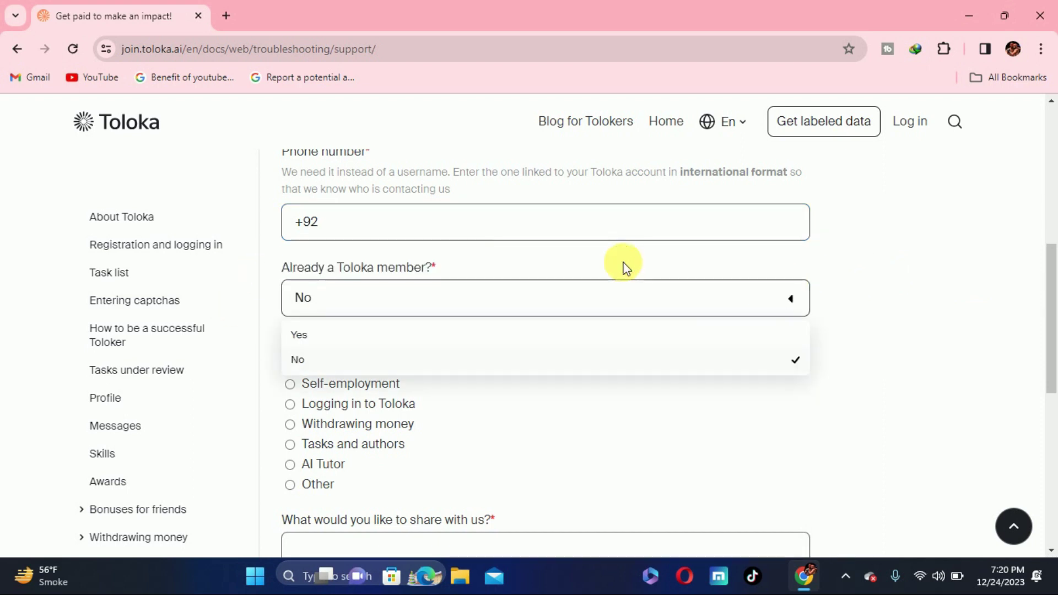
pyautogui.click(335, 335)
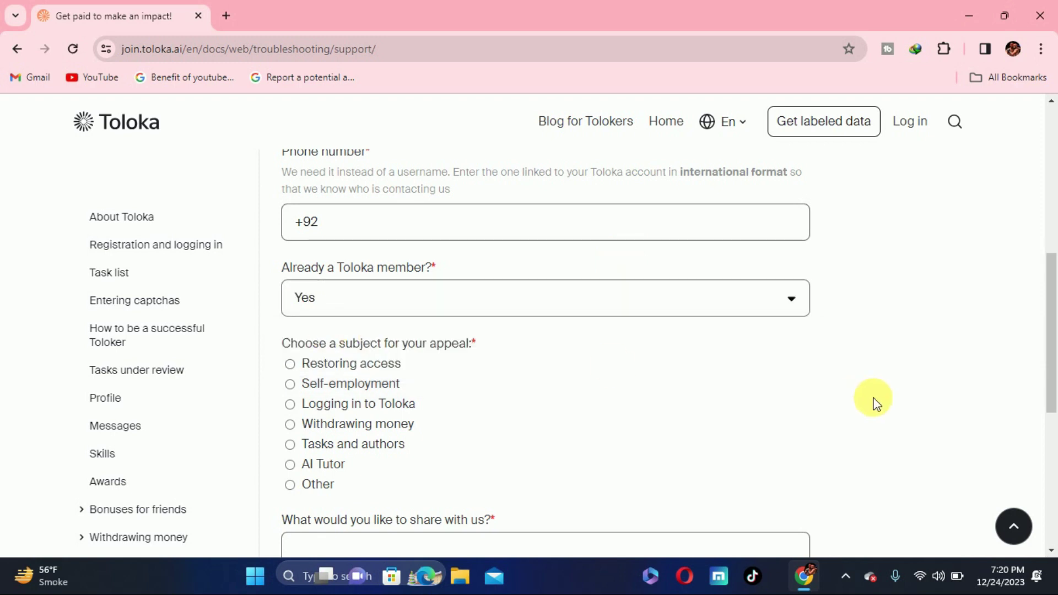
# Choose Other as the appeal subject and 'I have difficulty with SMS' as the topic.
pyautogui.moveTo(1053, 265); pyautogui.dragTo(1051, 299)
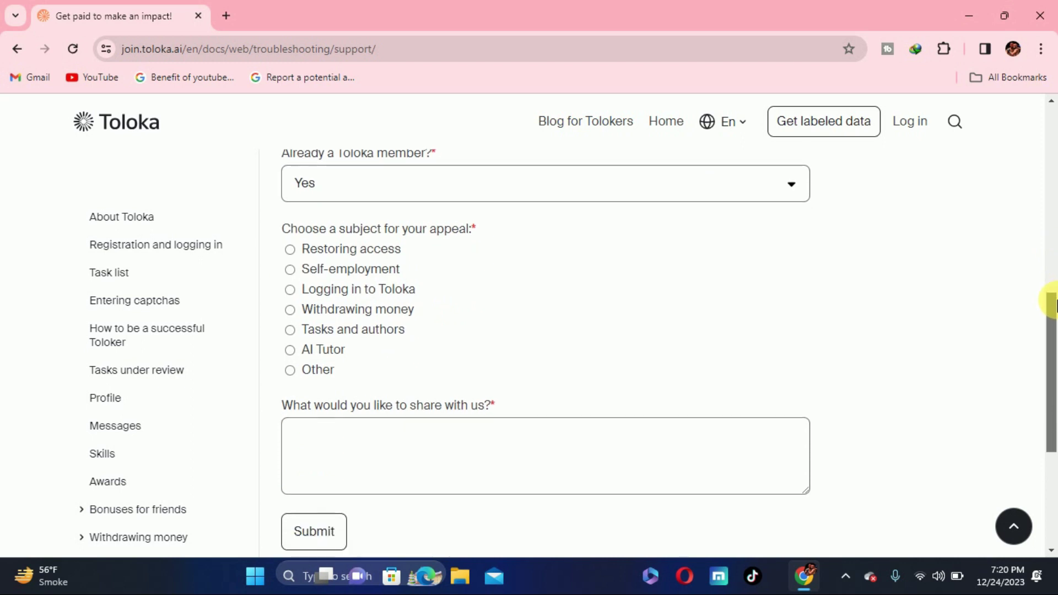
pyautogui.click(292, 371)
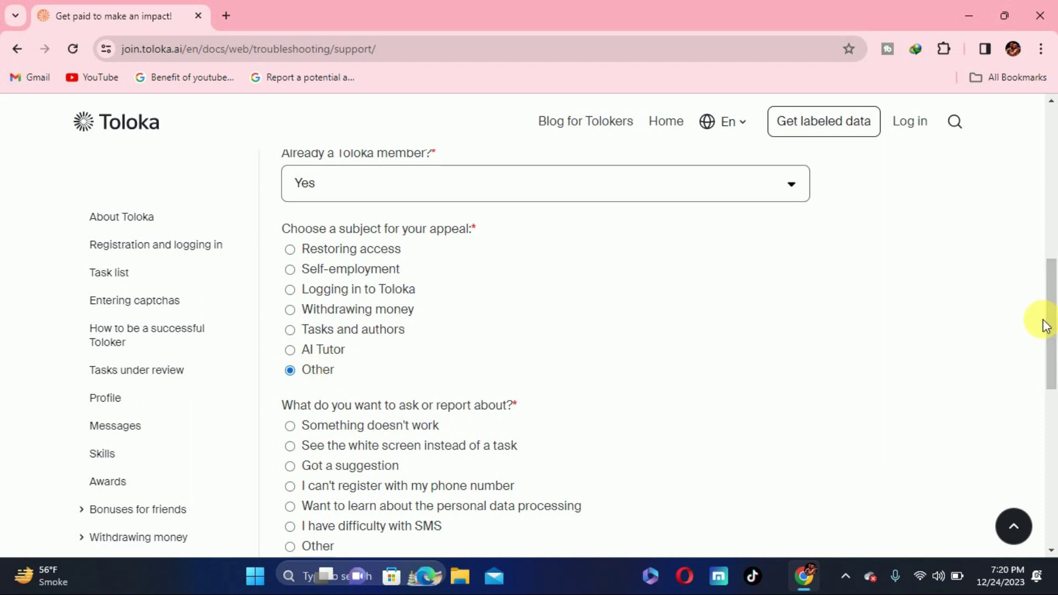
pyautogui.moveTo(1054, 287); pyautogui.dragTo(1052, 325)
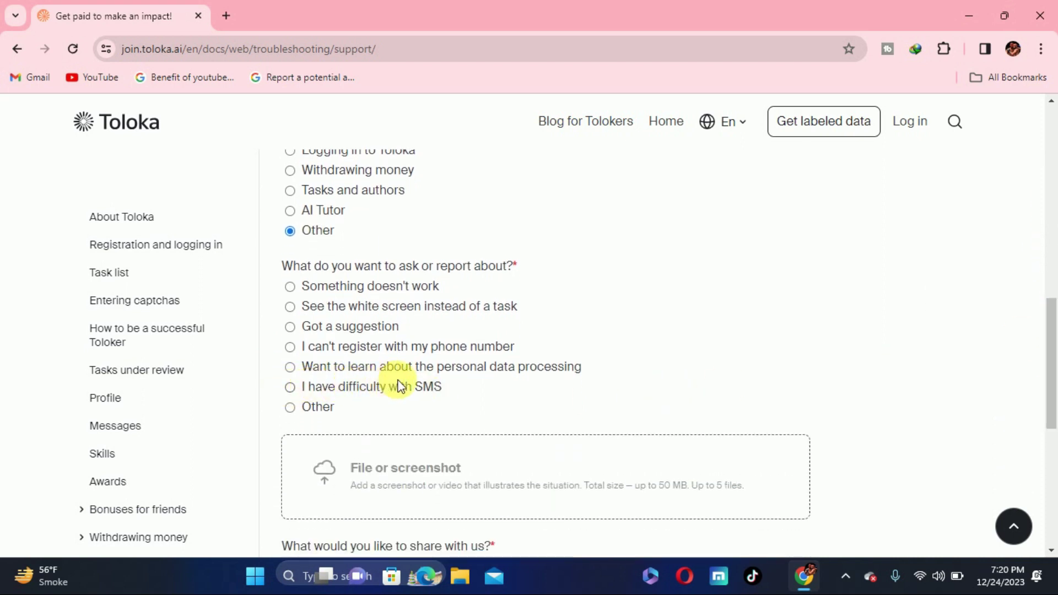
pyautogui.click(291, 388)
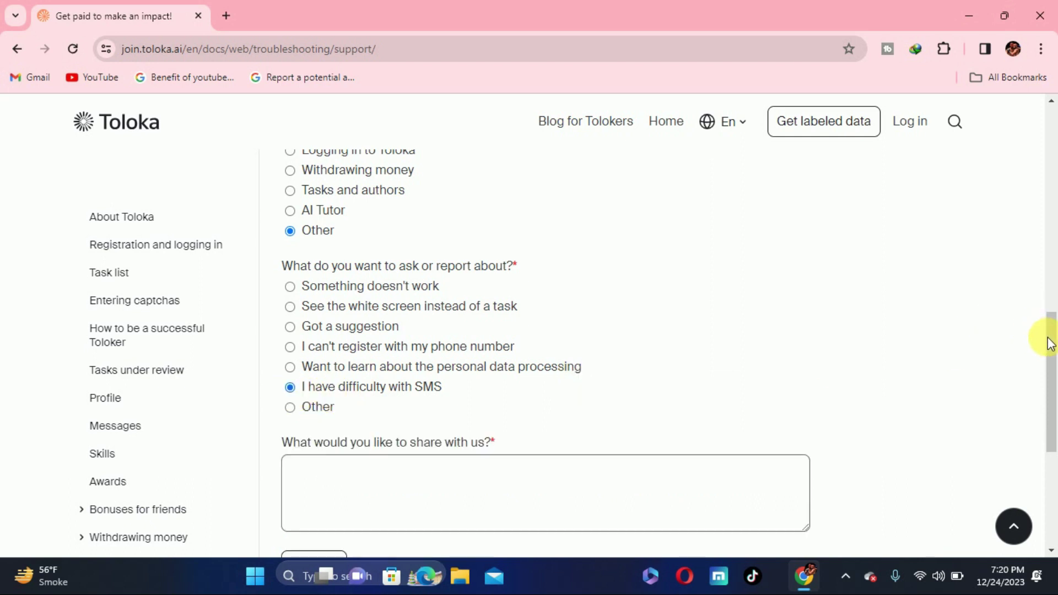
pyautogui.moveTo(1048, 342); pyautogui.dragTo(1048, 371)
pyautogui.click(433, 384)
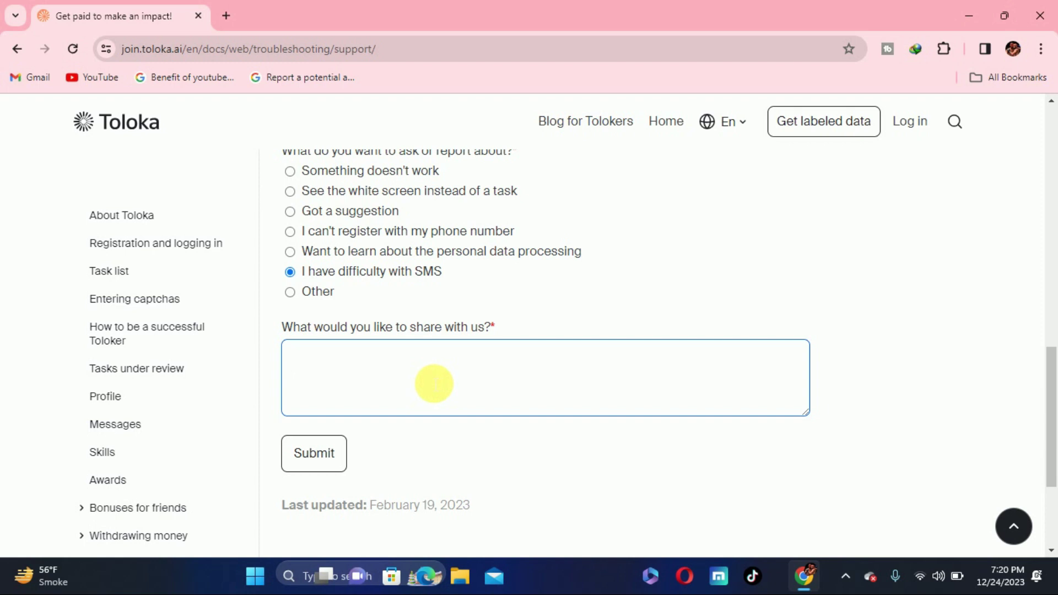
# Write 'Hello toloka team' and explain the SMS code problem while withdrawing money.
pyautogui.write('Hello toloka team')
pyautogui.press('Return')
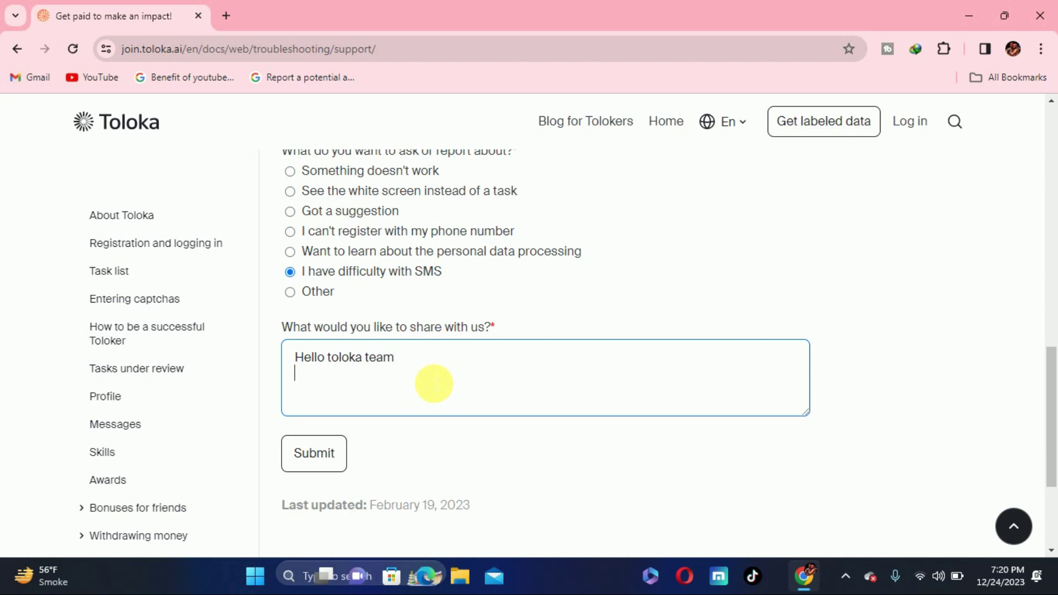
pyautogui.write('h')
pyautogui.press('BackSpace')
pyautogui.write('i have a problem ')
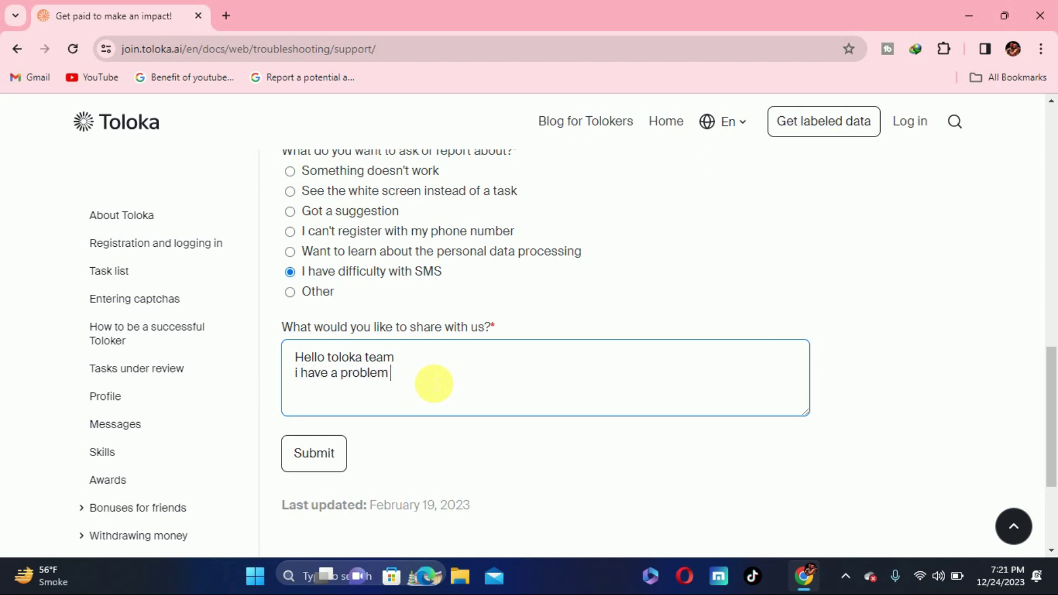
pyautogui.write('with receving my code ')
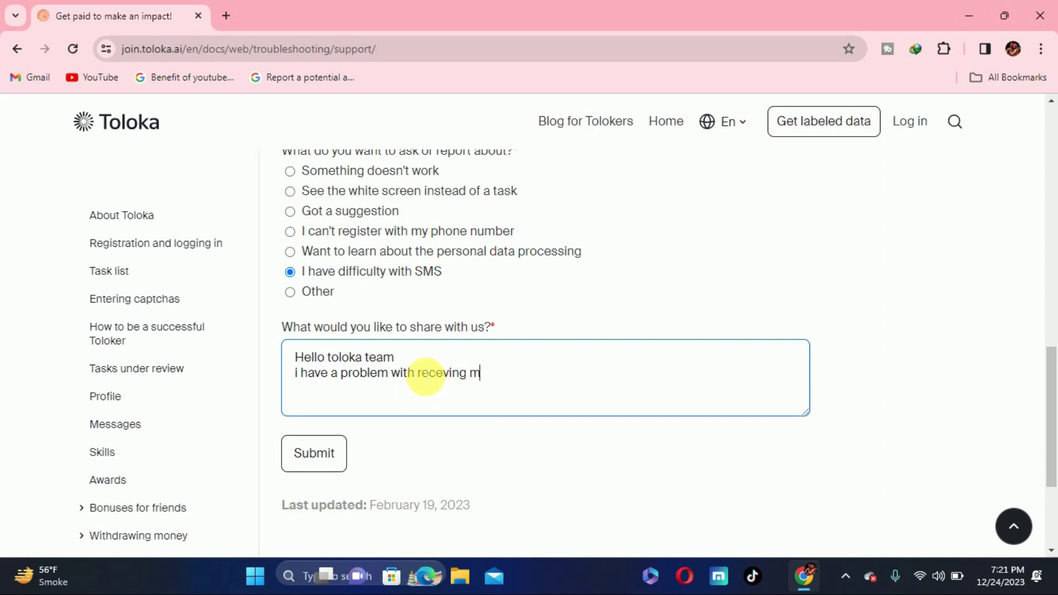
pyautogui.write('on sms')
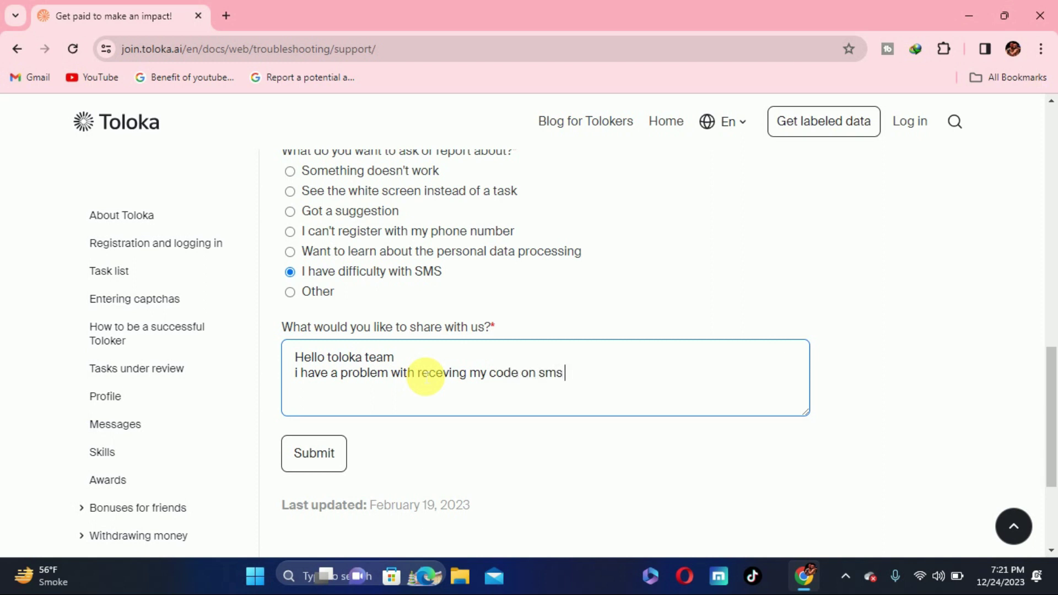
pyautogui.write(' while withdraw')
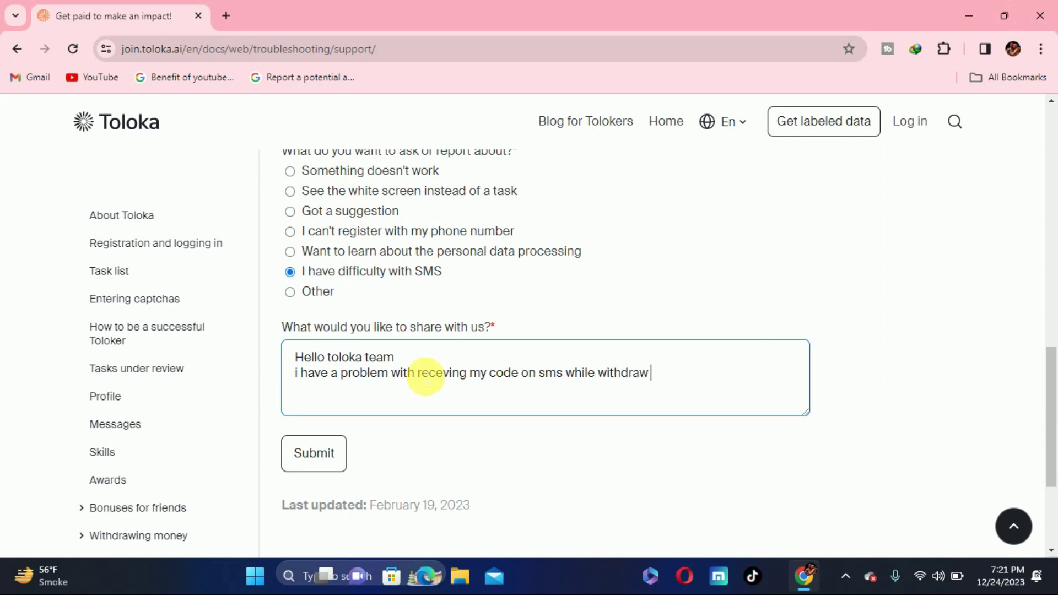
pyautogui.write('money')
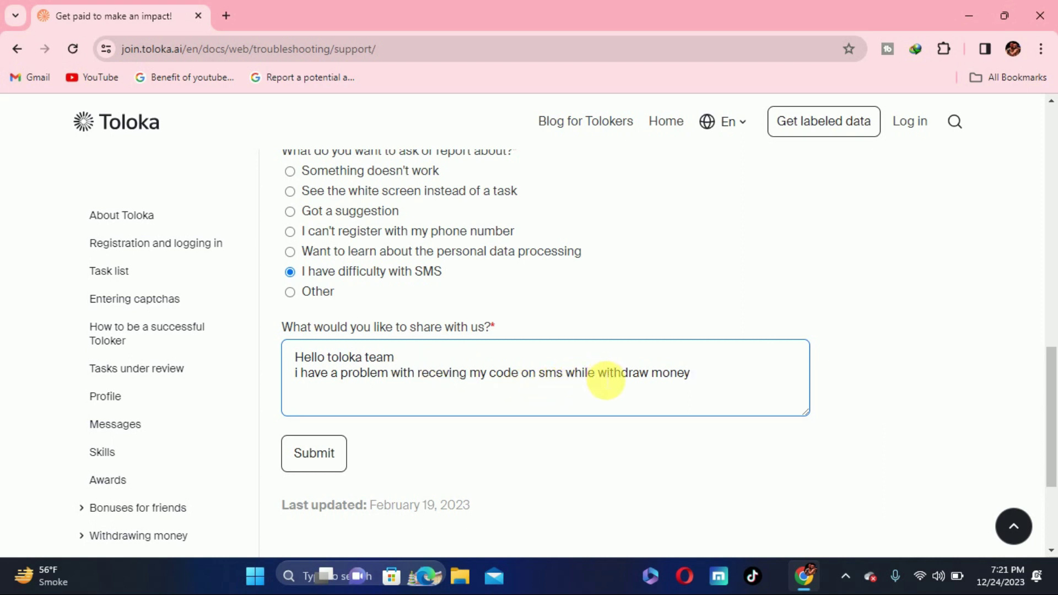
pyautogui.moveTo(600, 373); pyautogui.dragTo(703, 374)
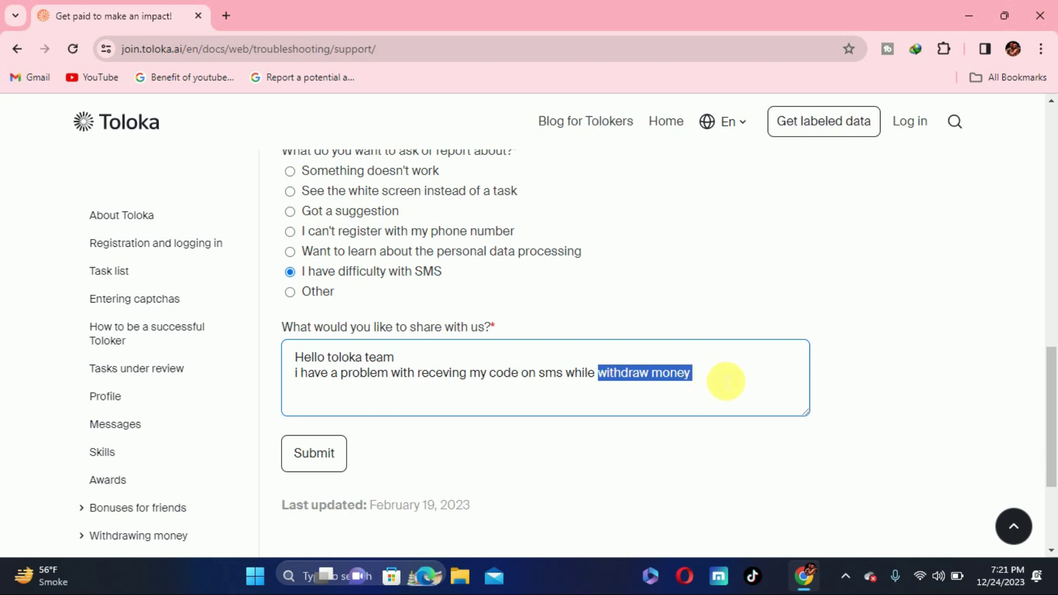
pyautogui.click(726, 381)
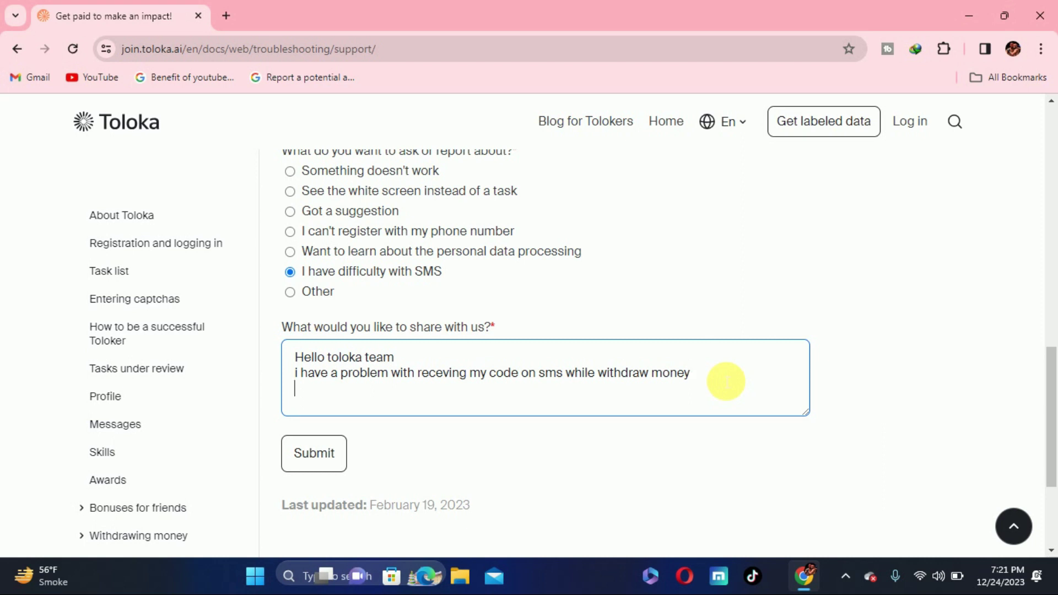
# Add the line 'here is some information about my toloka account' followed by two blank lines.
pyautogui.write('here is some inform')
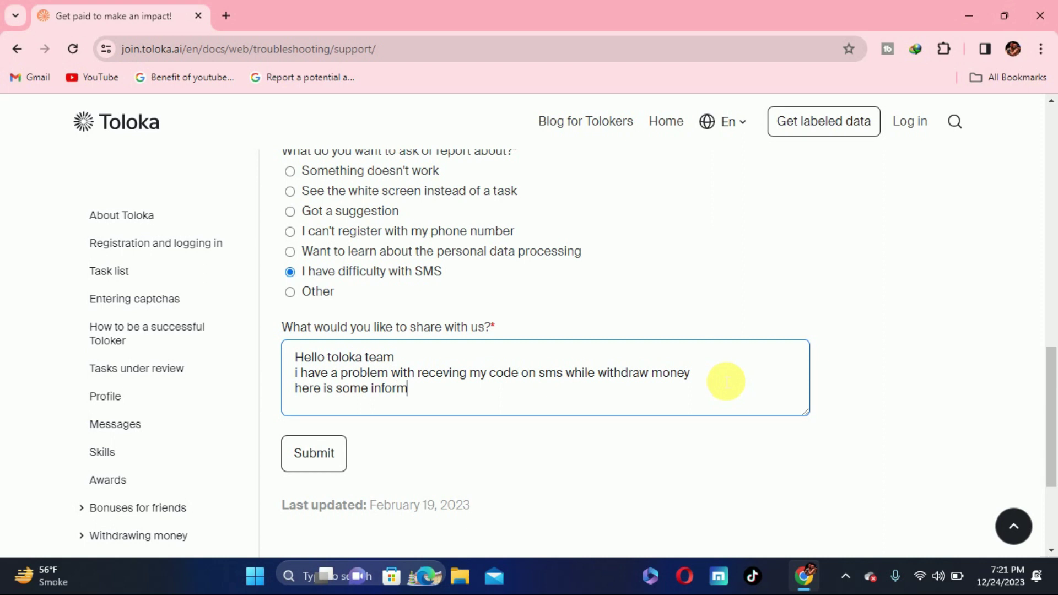
pyautogui.write('ation about my tolo')
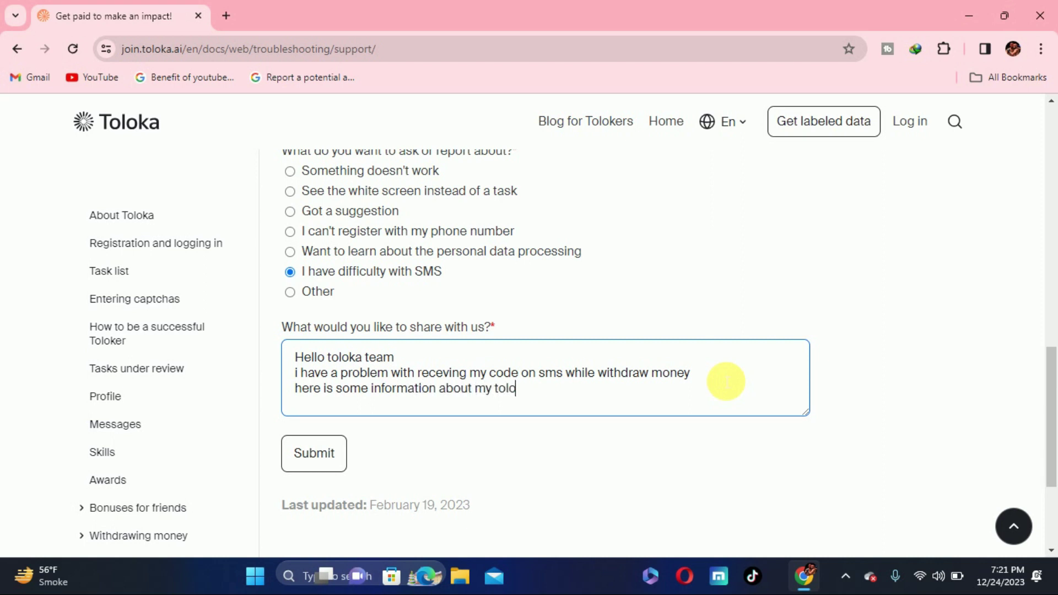
pyautogui.write('ka account')
pyautogui.press('Return')
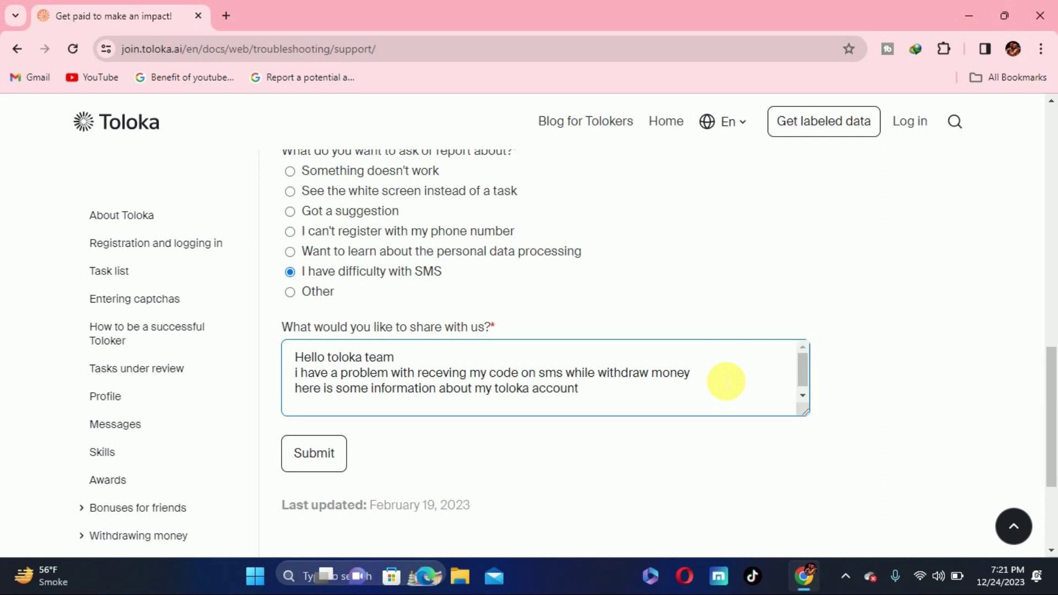
pyautogui.moveTo(801, 372); pyautogui.dragTo(804, 392)
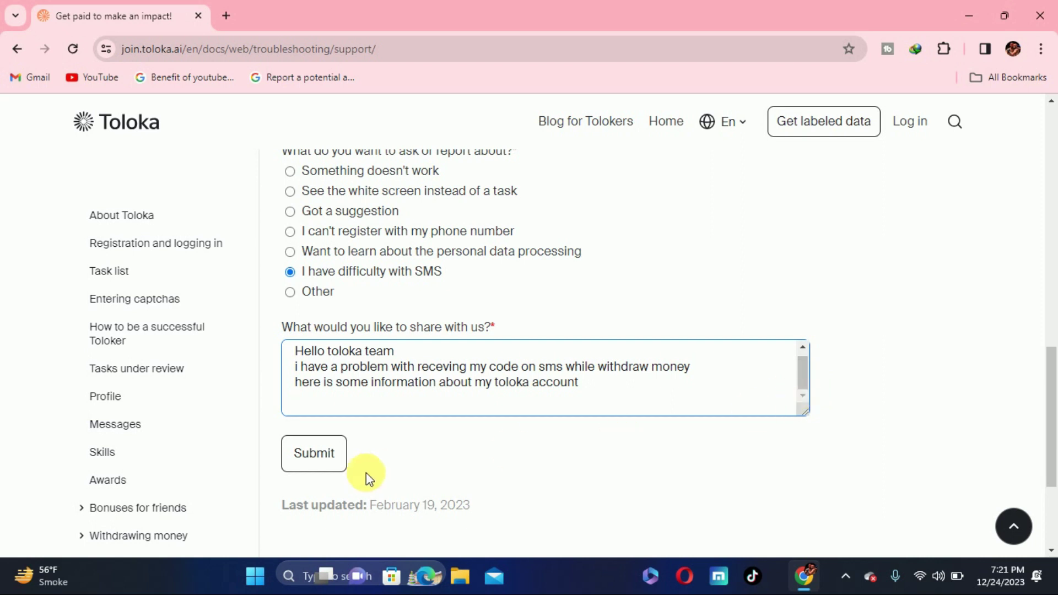
pyautogui.press('Return')
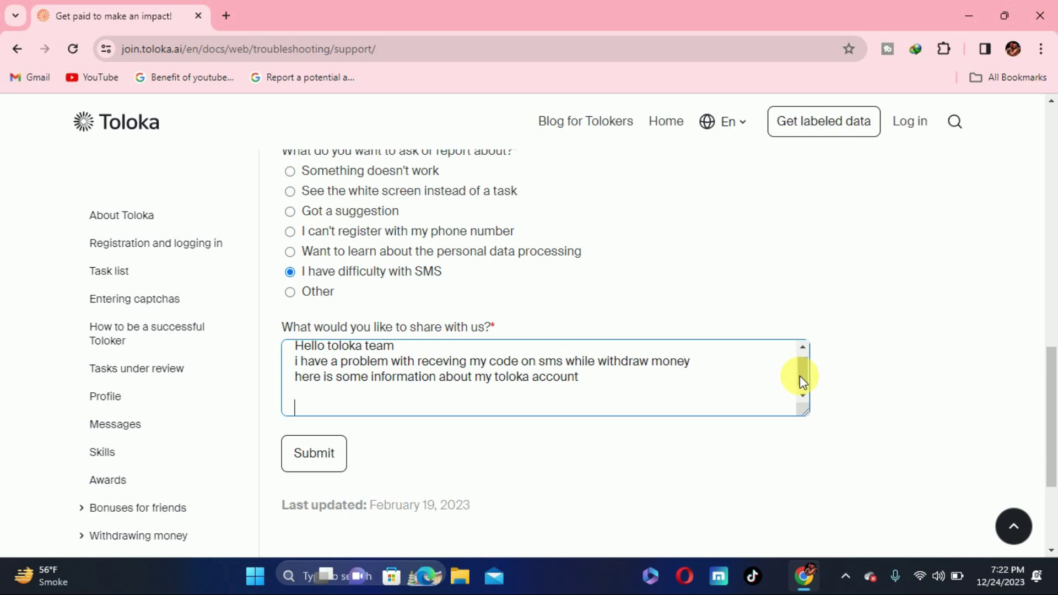
# Add a 'user name :' line with the account's user name.
pyautogui.moveTo(798, 376); pyautogui.dragTo(799, 391)
pyautogui.write('user name')
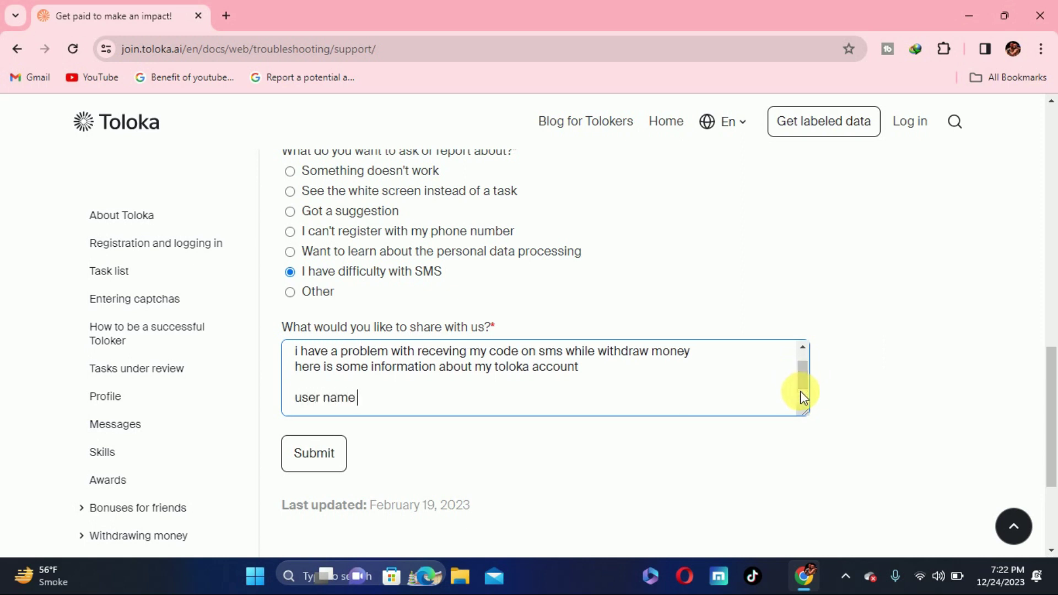
pyautogui.write(' ;')
pyautogui.press('BackSpace')
pyautogui.write(':')
pyautogui.write(' t')
pyautogui.write('tee')
pyautogui.press('BackSpace')
pyautogui.press('BackSpace')
pyautogui.press('BackSpace')
pyautogui.write('estingtoloka')
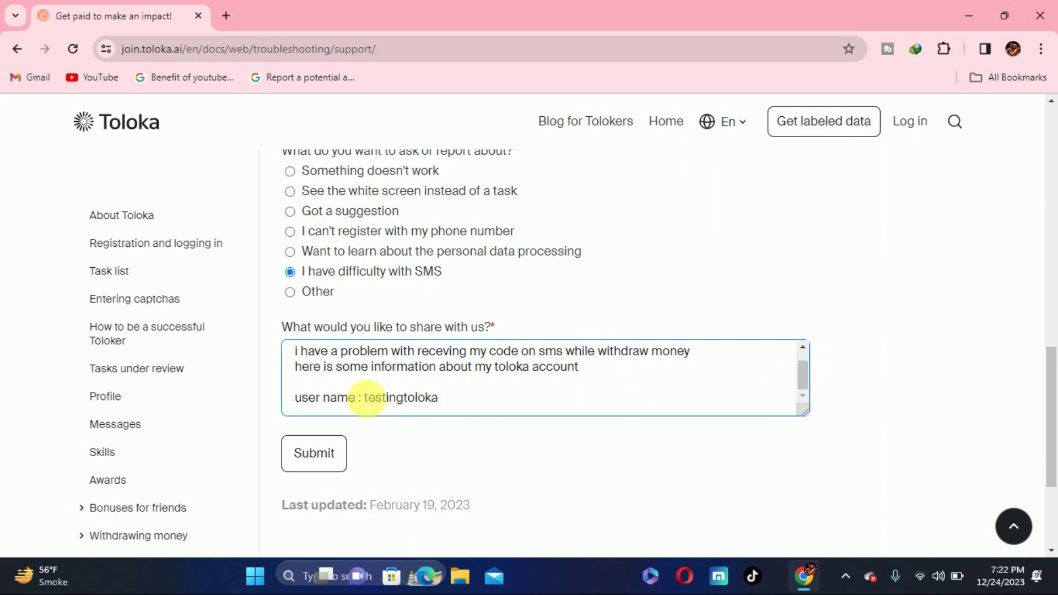
pyautogui.moveTo(364, 397); pyautogui.dragTo(443, 407)
pyautogui.click(479, 398)
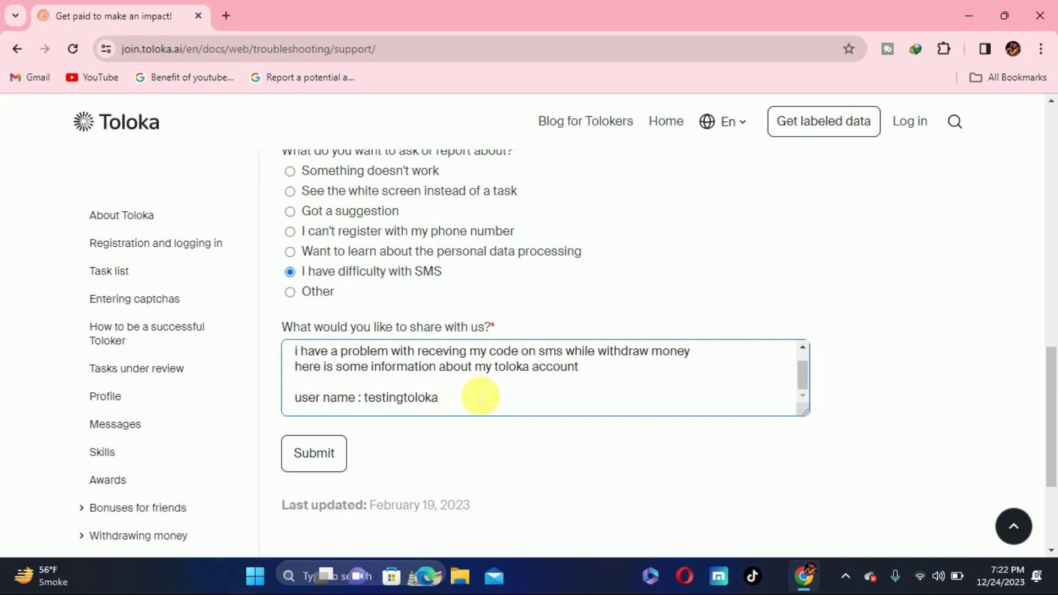
pyautogui.press('Return')
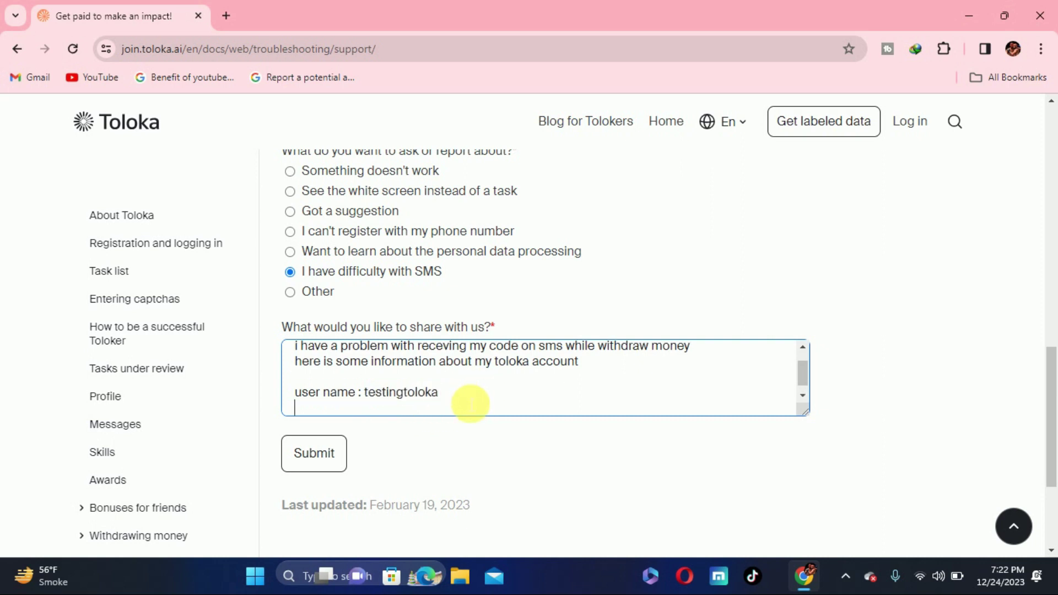
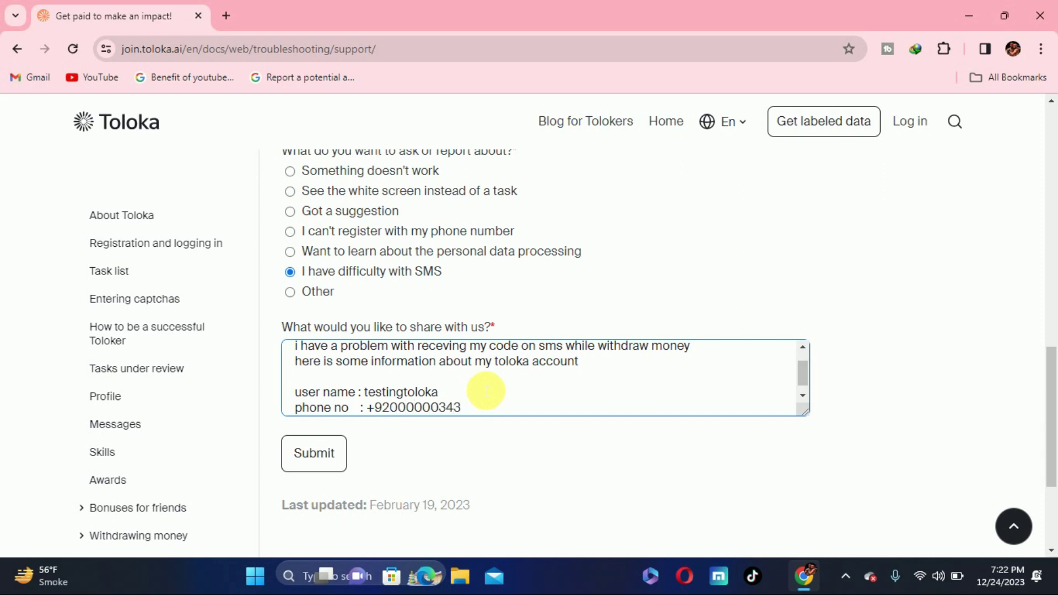
# Add lines for the phone number, location pakistan, and SMS sending time 6 :30 pm.
pyautogui.press('Return')
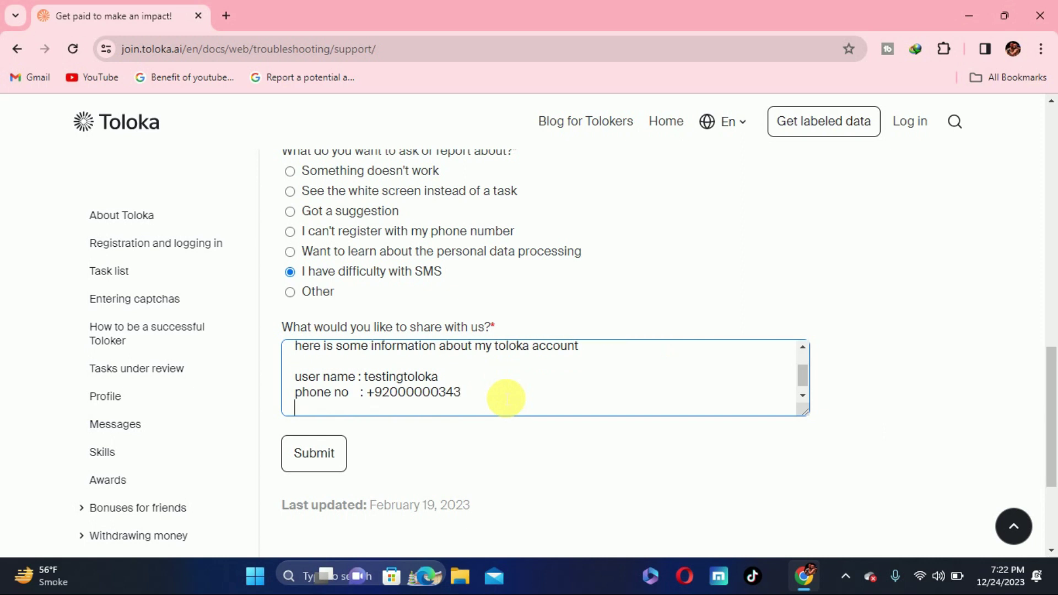
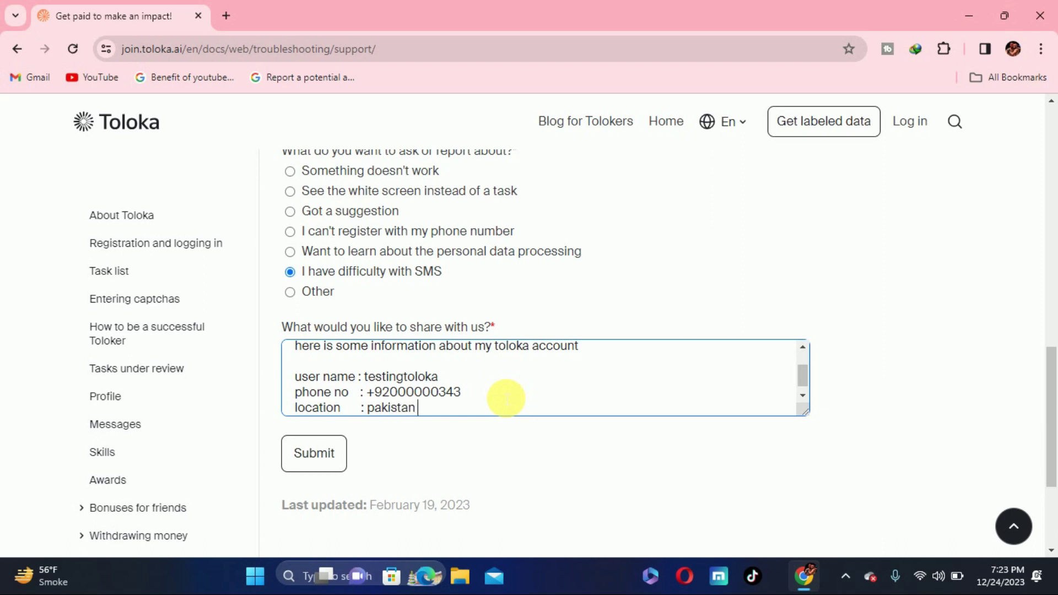
pyautogui.press('Return')
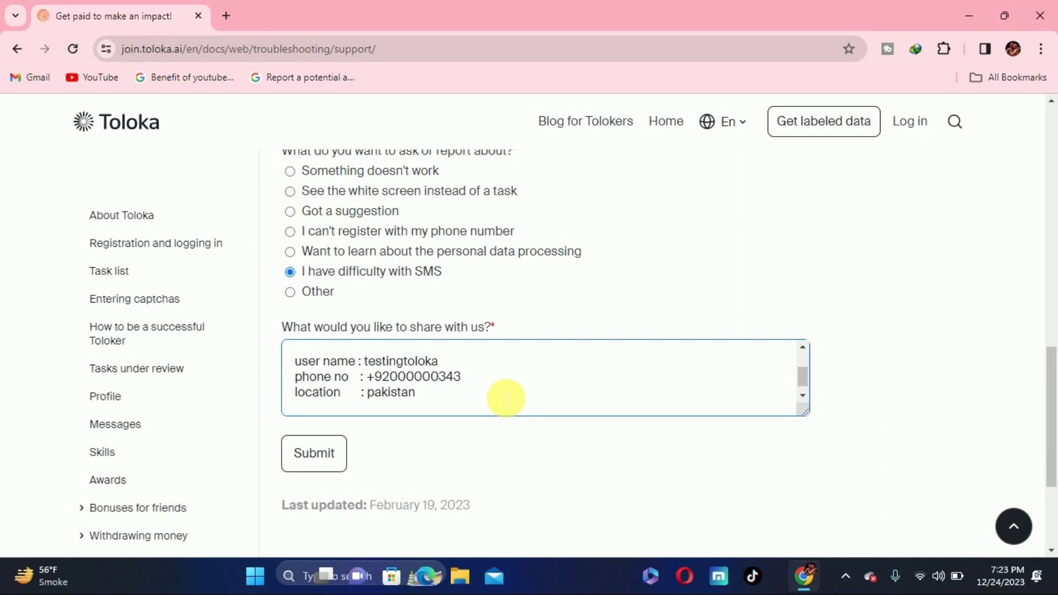
pyautogui.press('BackSpace')
pyautogui.press('BackSpace')
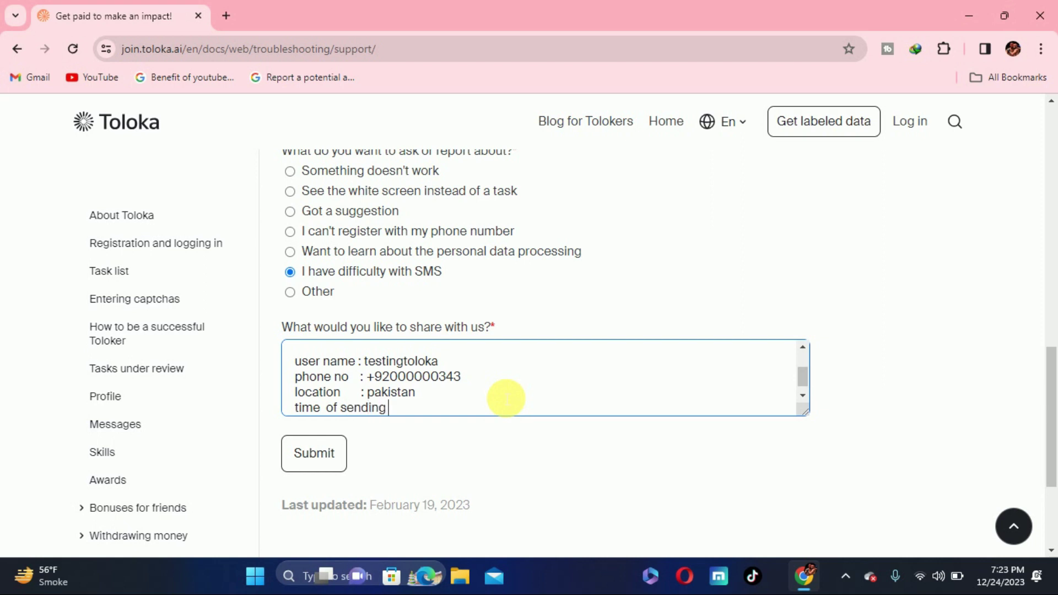
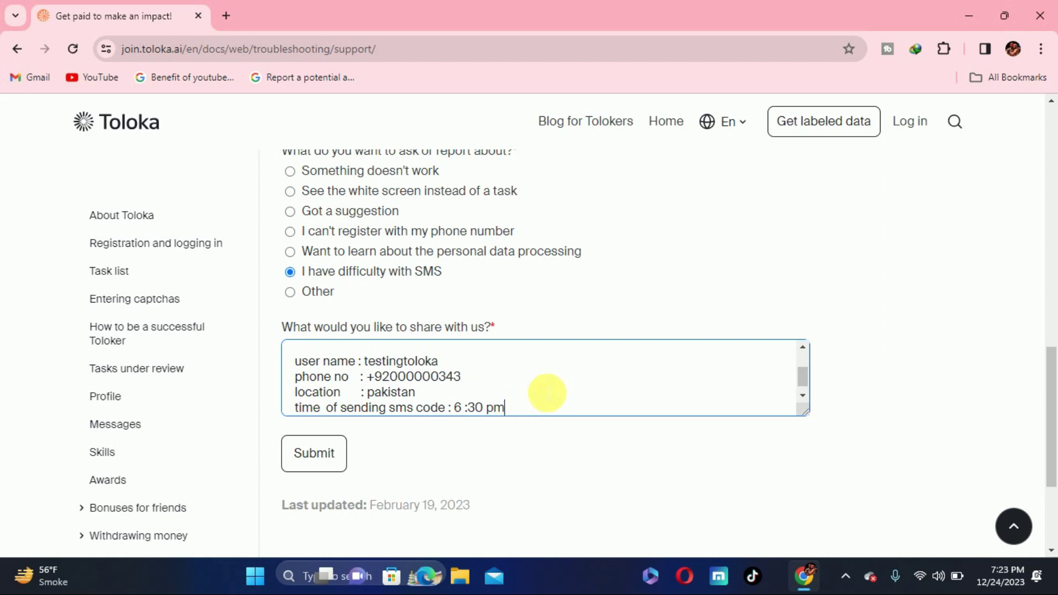
pyautogui.scroll(-1, 548, 393)
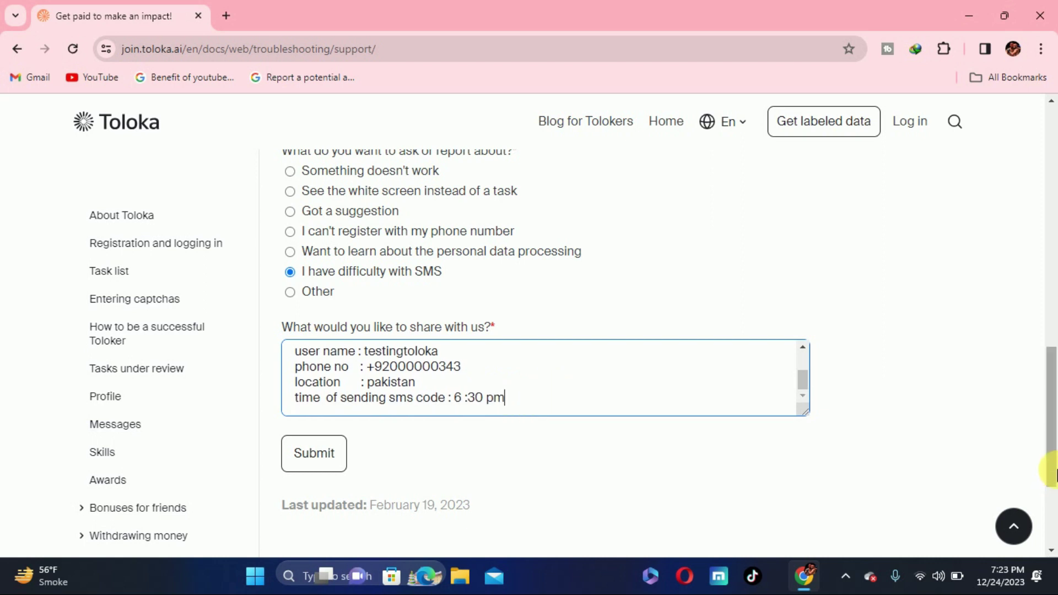